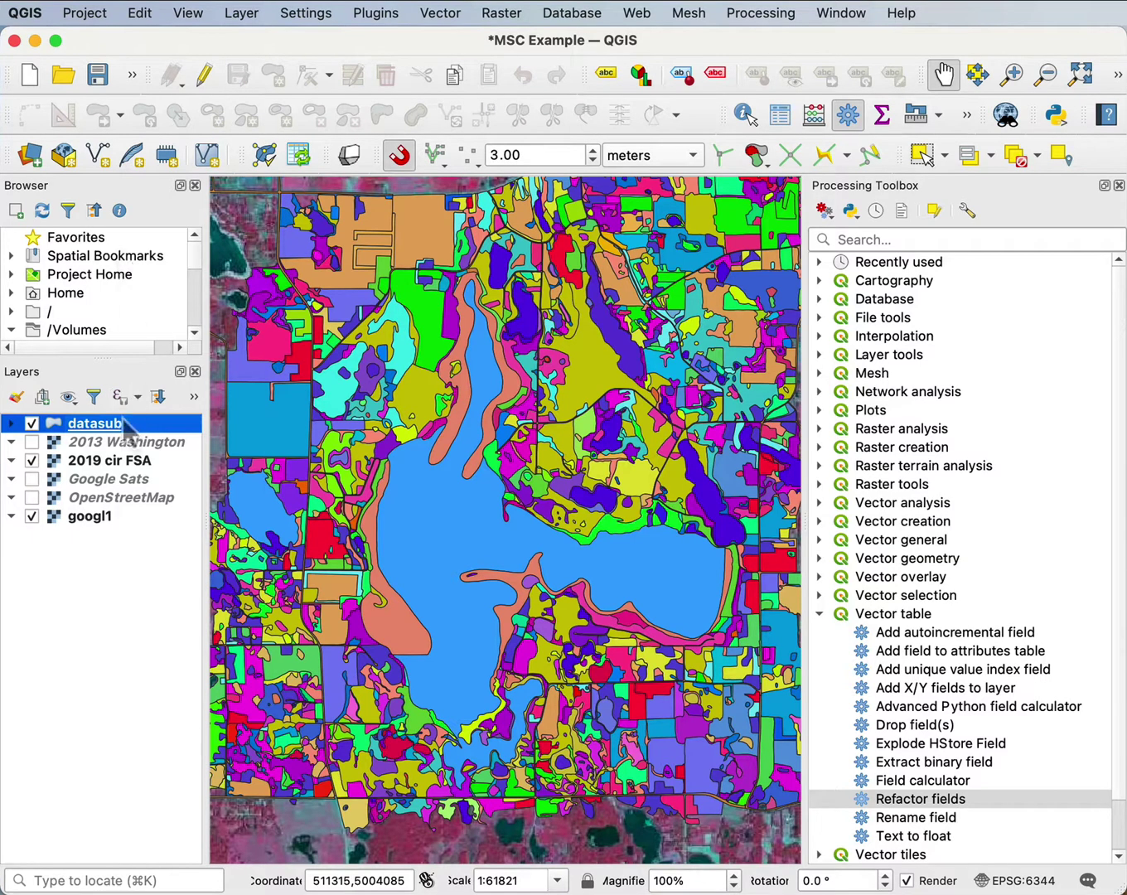
Step: Open the datasub attribute table, enable editing, and bring up the Delete Fields list
{"action": "right_click", "coordinate": [126, 429]}
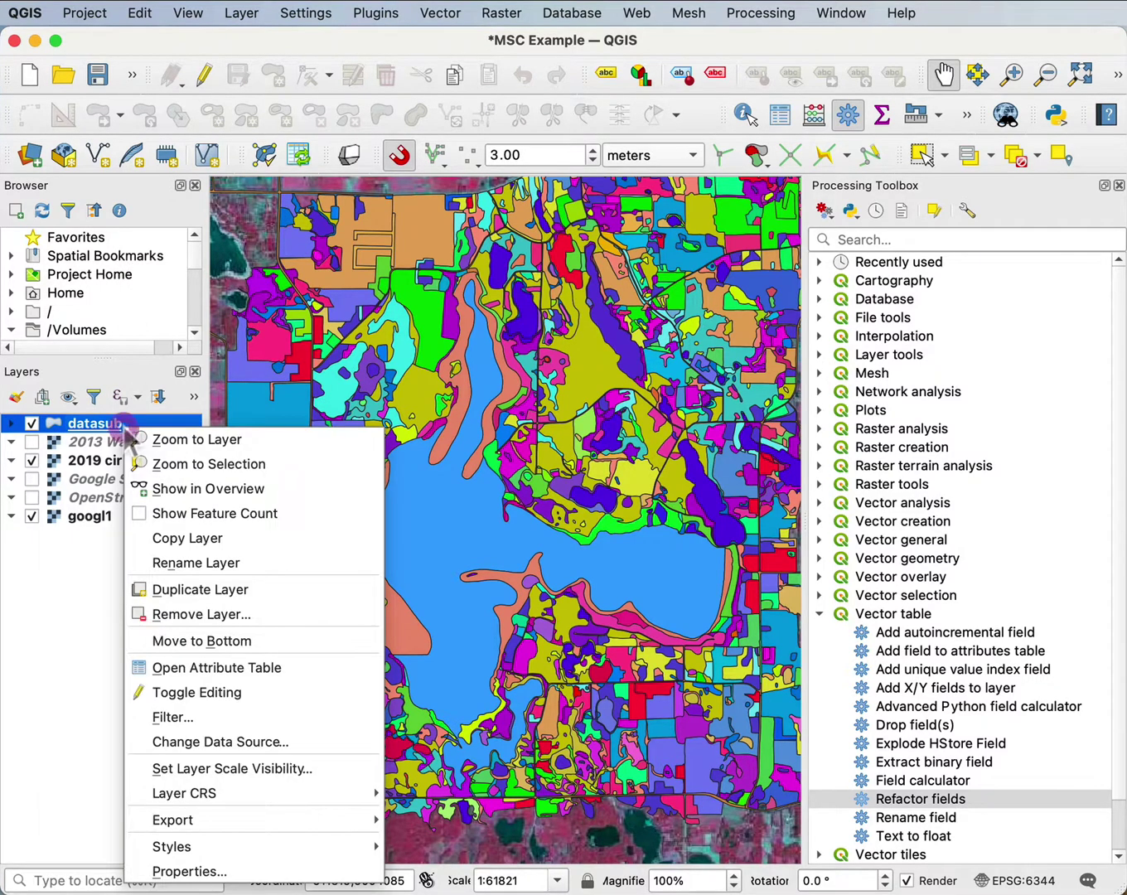
{"action": "left_click", "coordinate": [236, 669]}
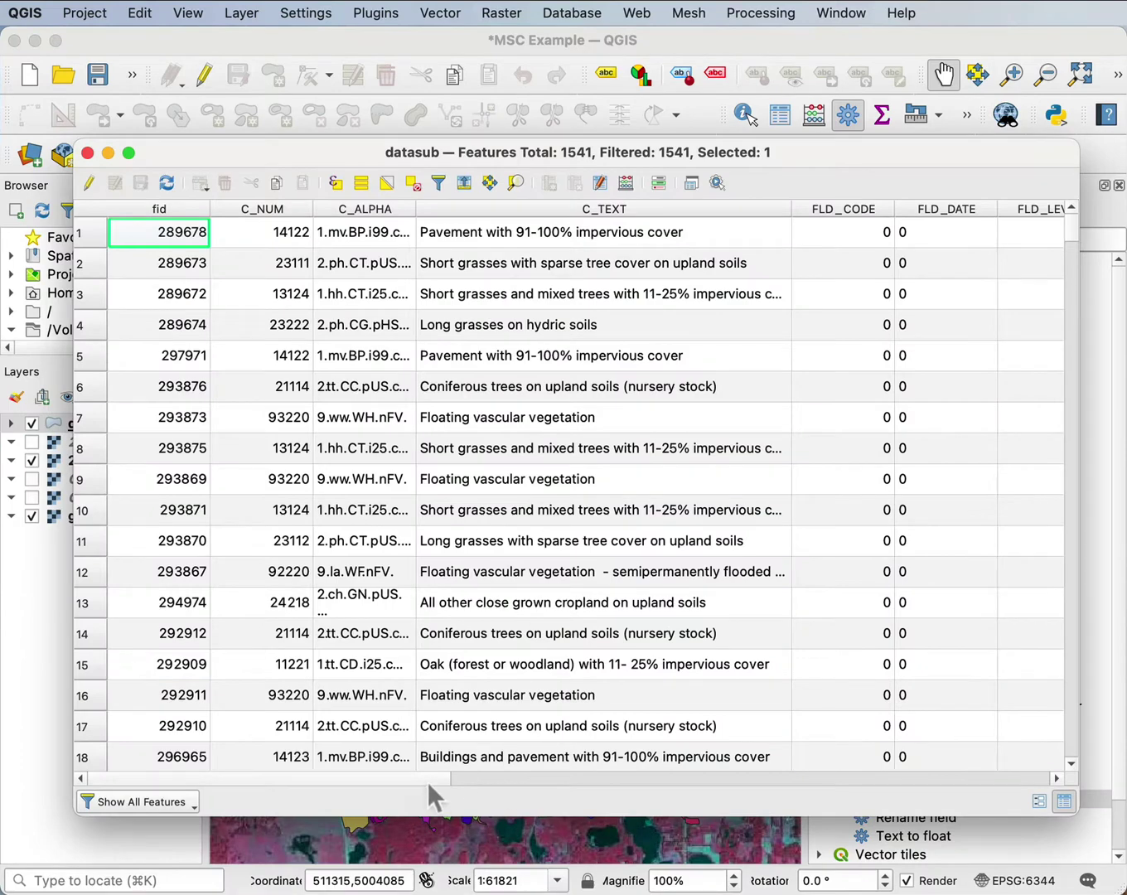
{"action": "mouse_move", "coordinate": [427, 781]}
{"action": "left_mouse_down"}
{"action": "mouse_move", "coordinate": [1021, 781]}
{"action": "mouse_move", "coordinate": [91, 725]}
{"action": "left_mouse_up"}
{"action": "left_click", "coordinate": [88, 185]}
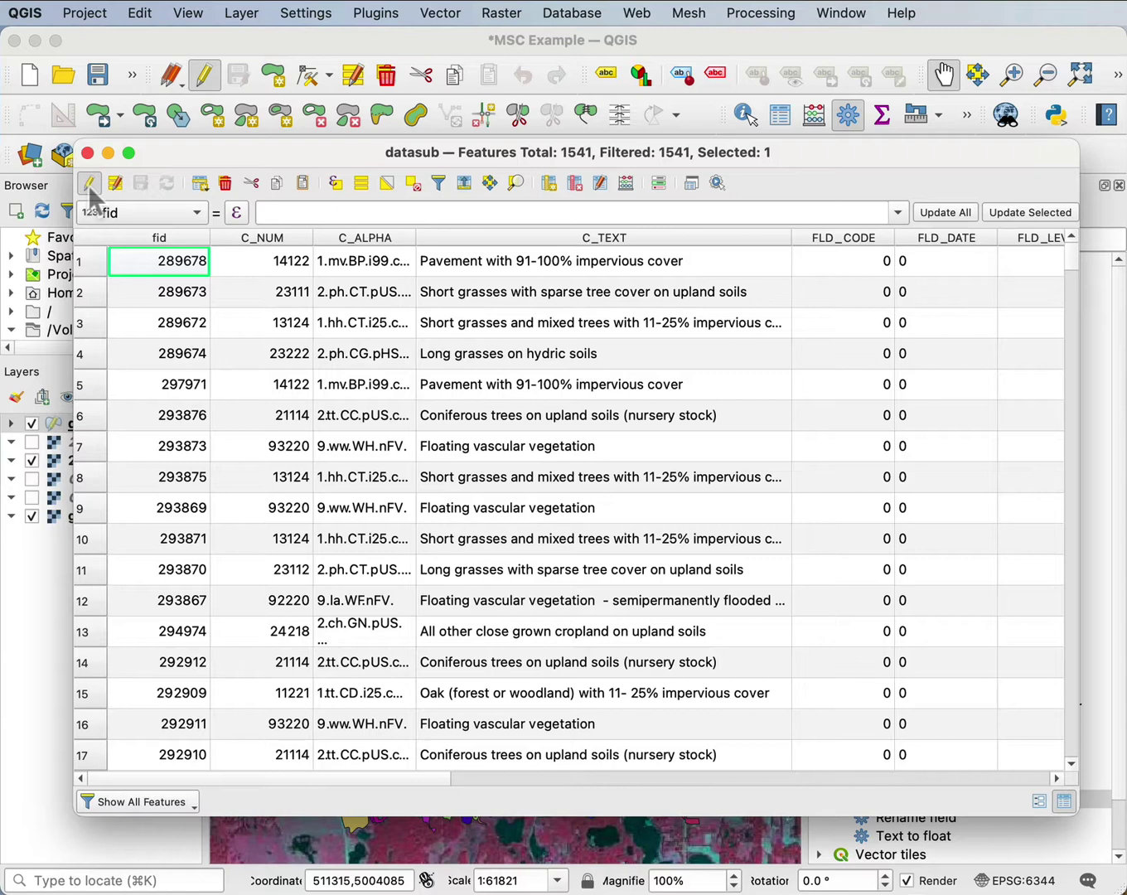
{"action": "left_click", "coordinate": [572, 184]}
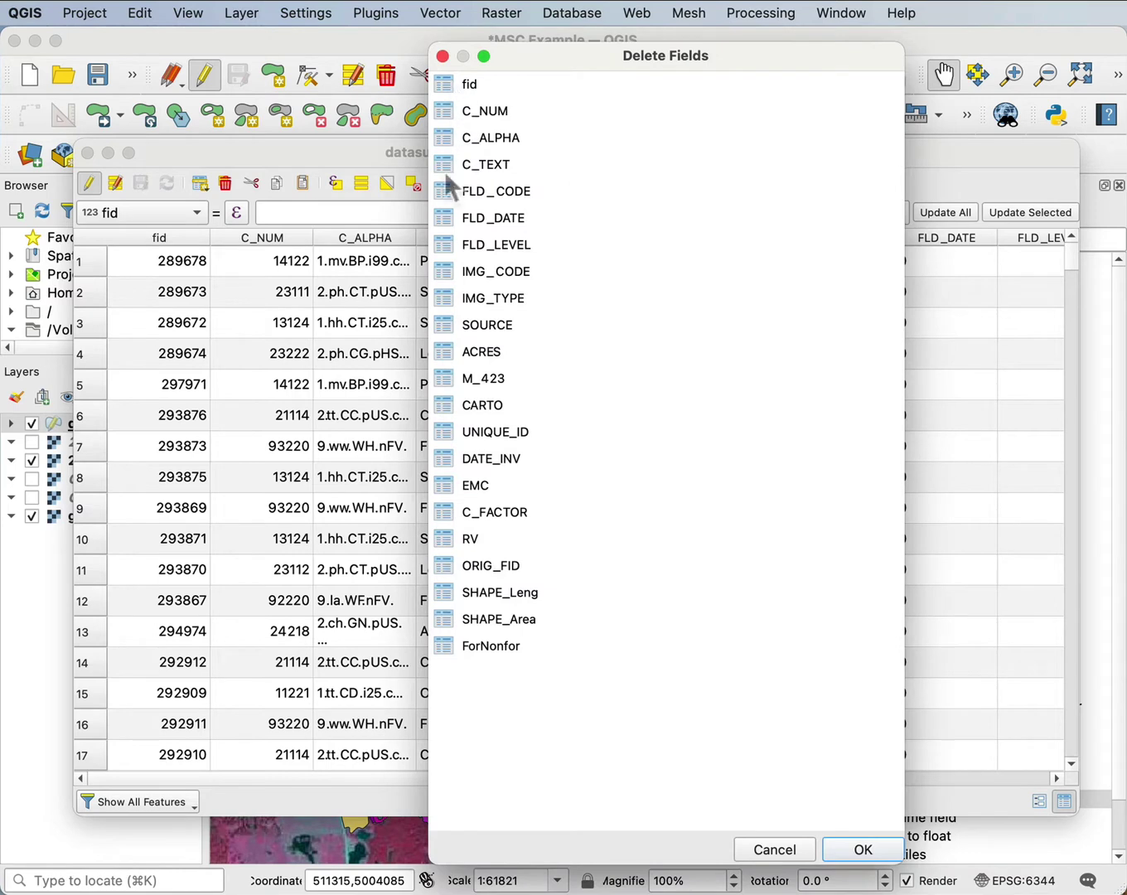
Step: Mark FLD_CODE through M_423, including SOURCE and ACRES, for deletion
{"action": "left_click", "coordinate": [440, 201]}
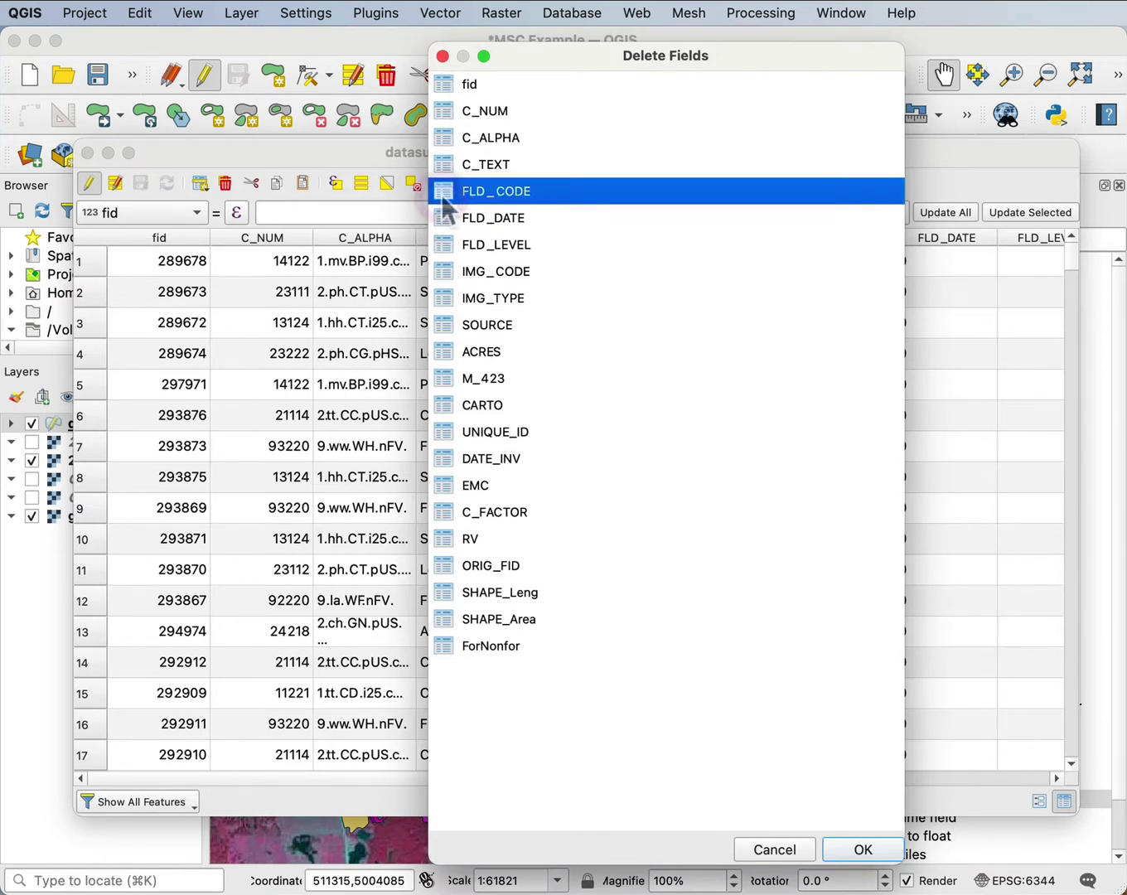
{"action": "left_click", "coordinate": [448, 220], "text": "shift"}
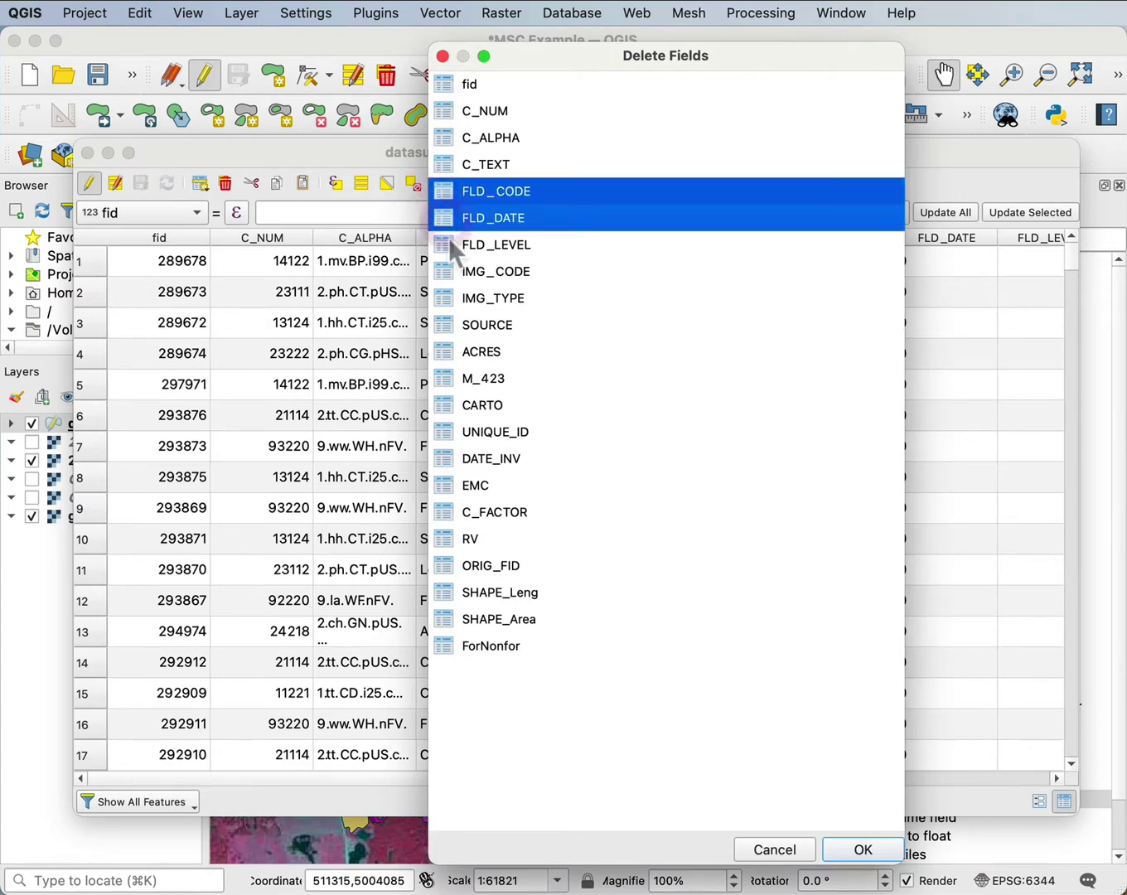
{"action": "left_click", "coordinate": [451, 246], "text": "shift"}
{"action": "left_click", "coordinate": [451, 279], "text": "shift"}
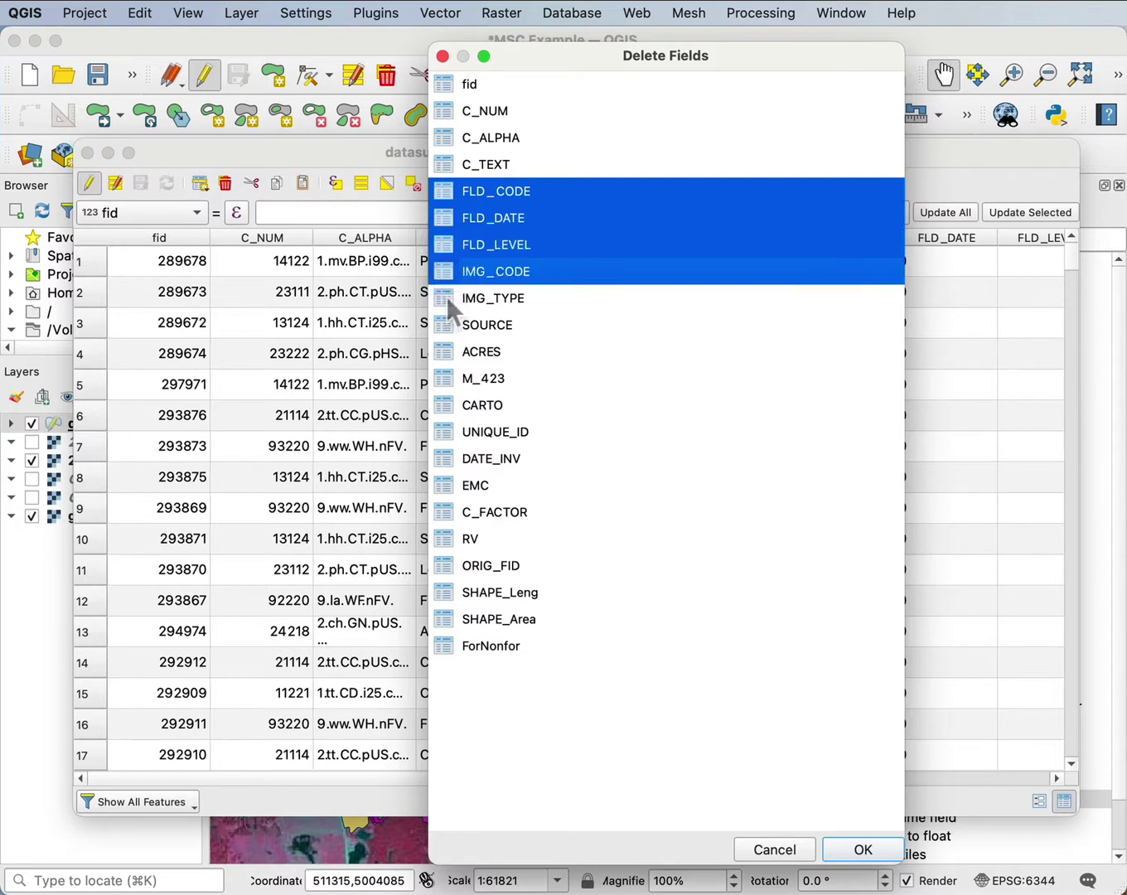
{"action": "left_click", "coordinate": [451, 299], "text": "shift"}
{"action": "left_click", "coordinate": [439, 326], "text": "shift"}
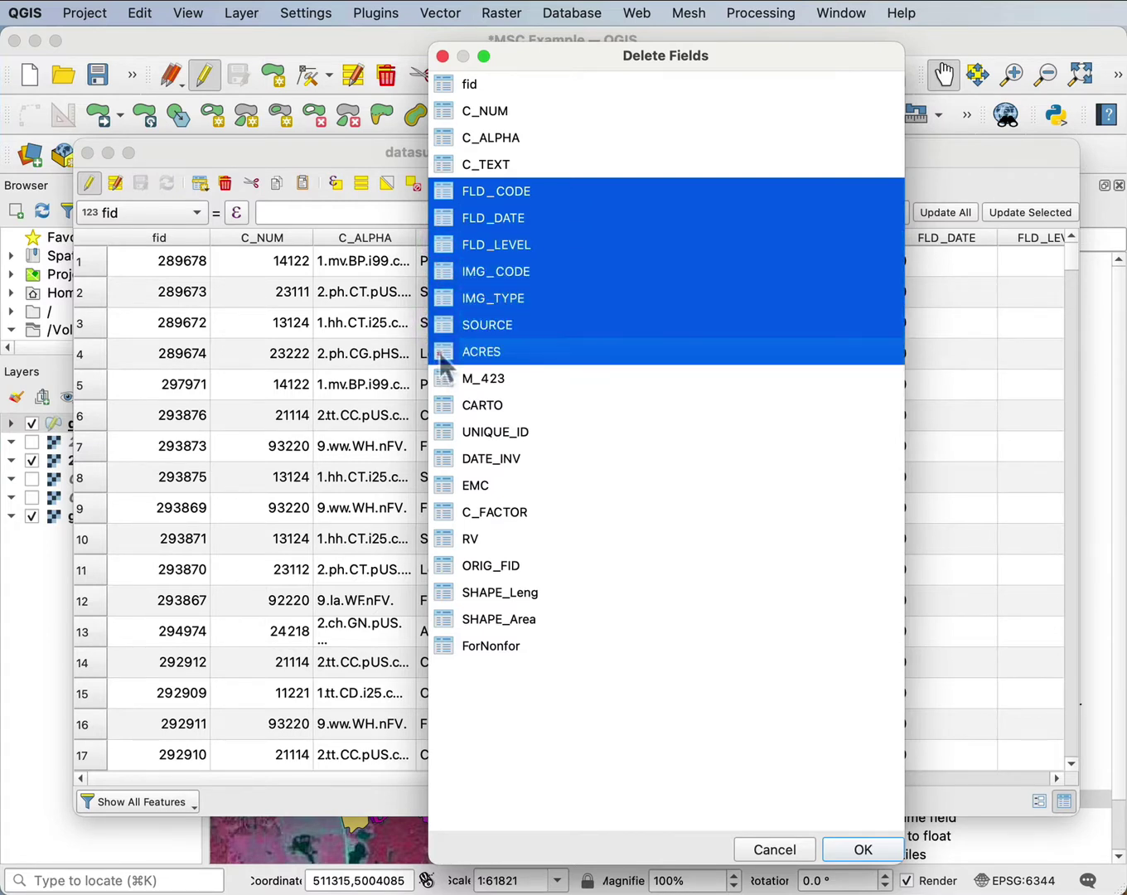
{"action": "left_click", "coordinate": [440, 352], "text": "shift"}
Step: Add CARTO through ORIG_FID, including EMC, C_FACTOR and RV, then delete the marked fields
{"action": "left_click", "coordinate": [445, 406], "text": "shift"}
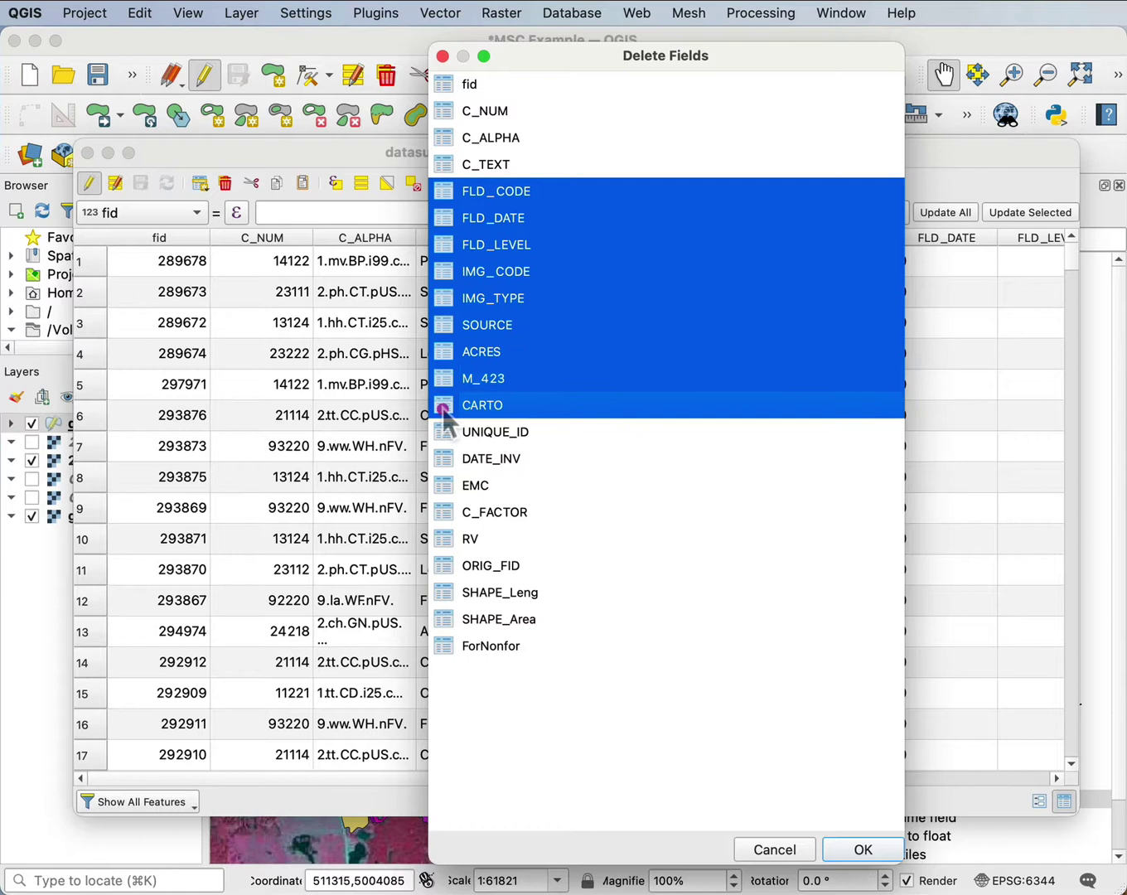
{"action": "left_click", "coordinate": [444, 432], "text": "shift"}
{"action": "left_click", "coordinate": [444, 459], "text": "shift"}
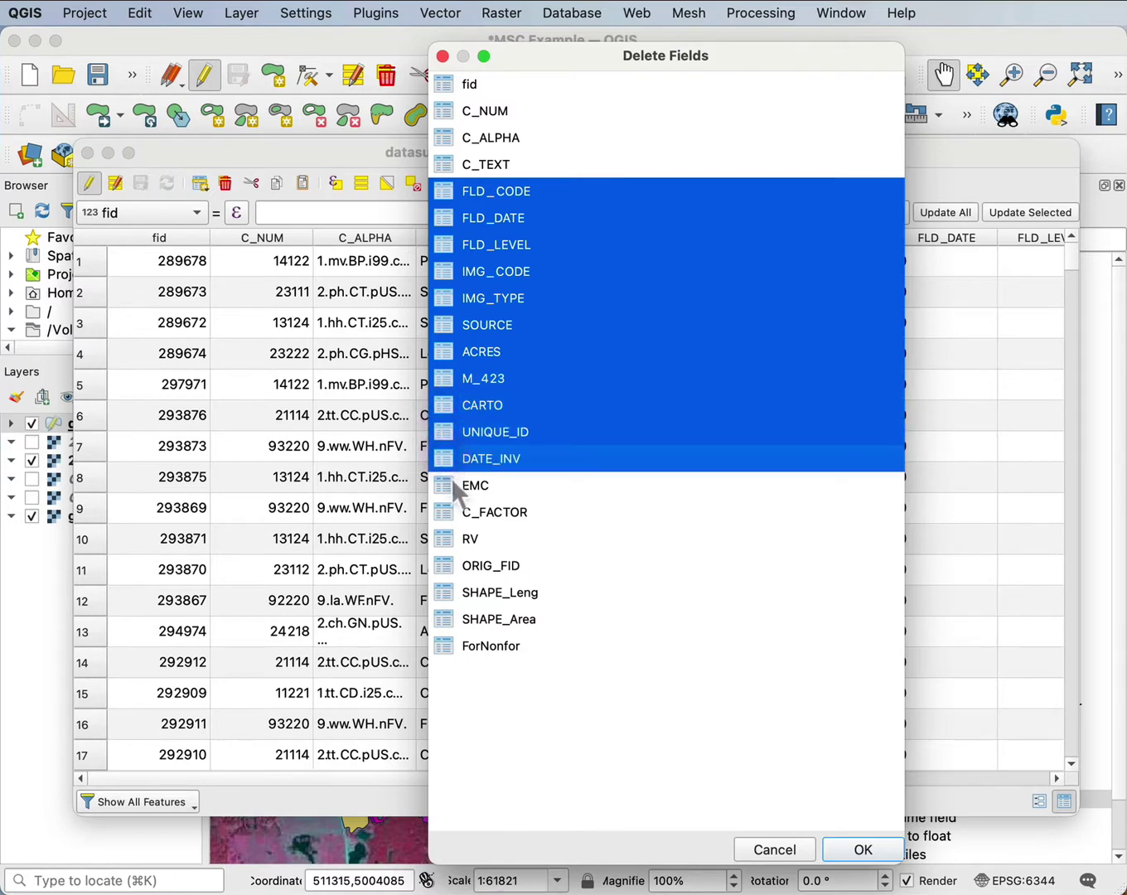
{"action": "left_click", "coordinate": [444, 486], "text": "shift"}
{"action": "left_click", "coordinate": [447, 537], "text": "shift"}
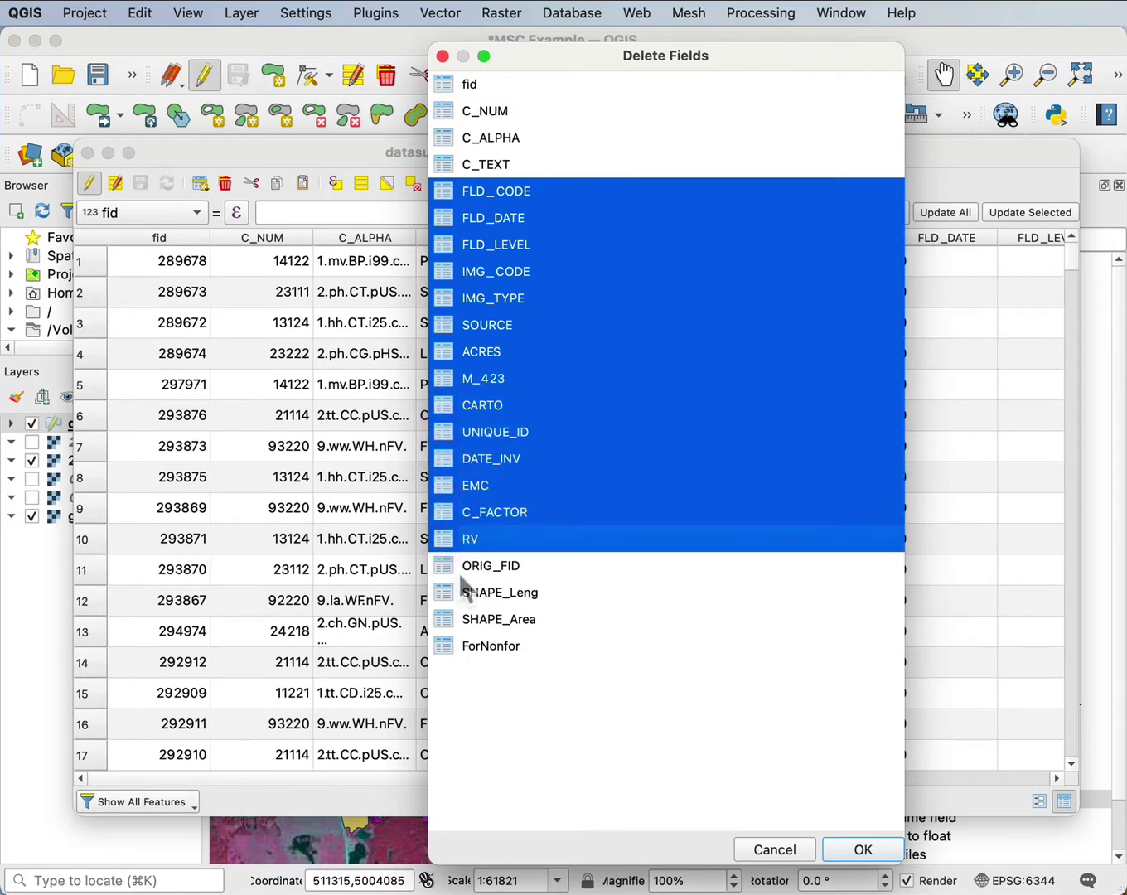
{"action": "left_click", "coordinate": [459, 570], "text": "shift"}
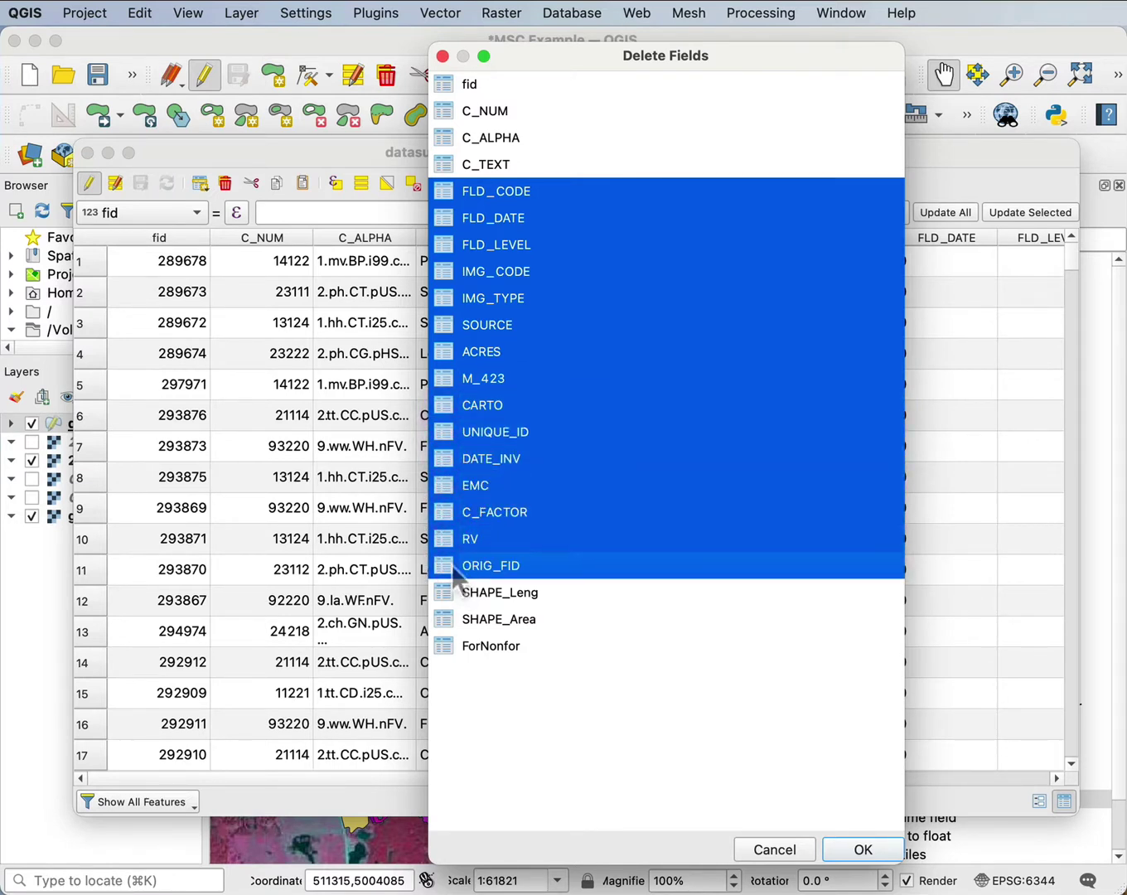
{"action": "left_click", "coordinate": [840, 852]}
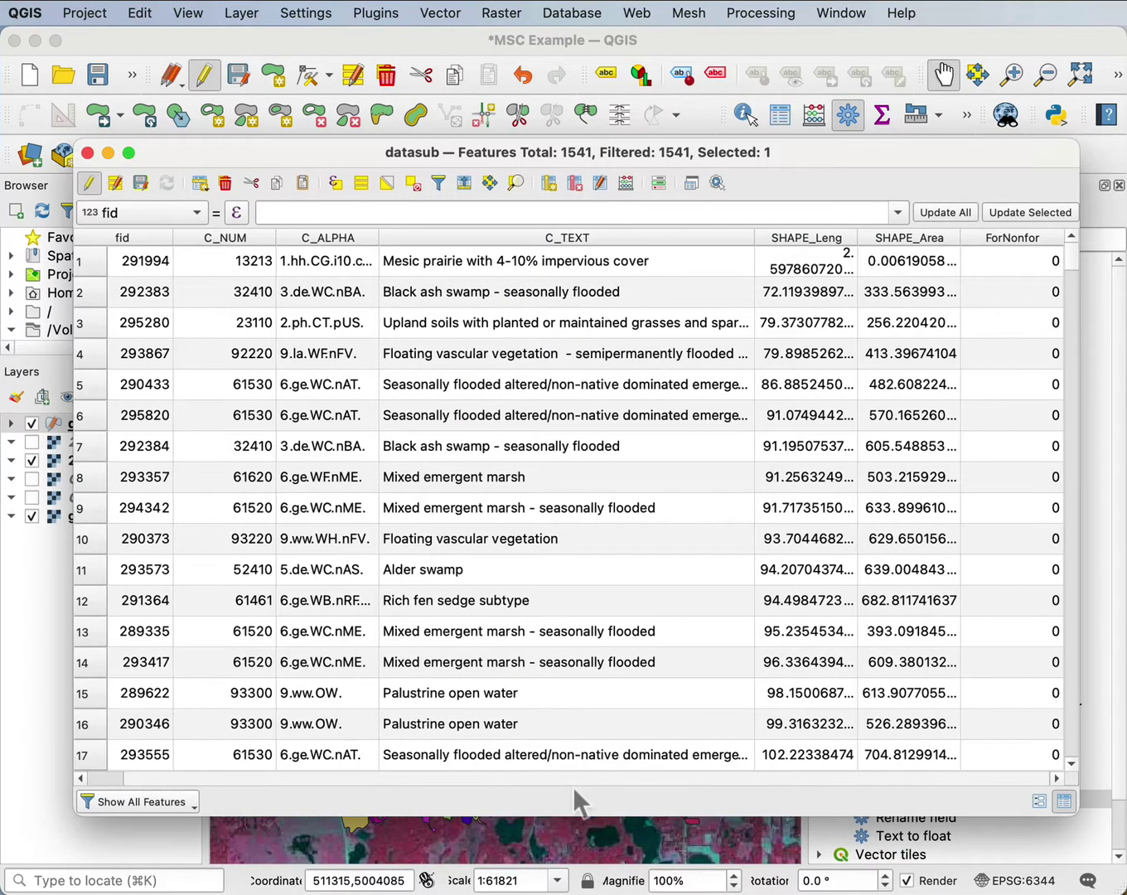
{"action": "left_click", "coordinate": [245, 730]}
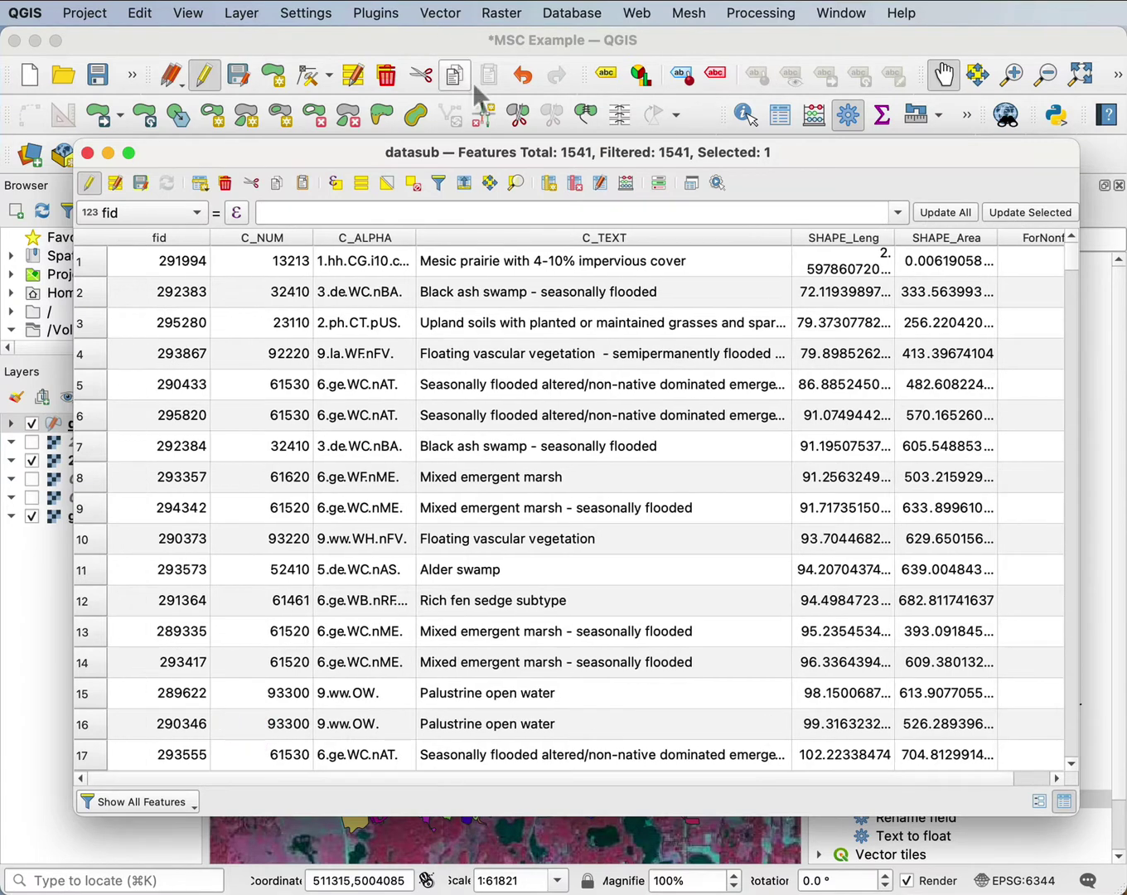
Step: Add a Text (string) field named Mynecolumn with length 20 to datasub
{"action": "left_click", "coordinate": [550, 183]}
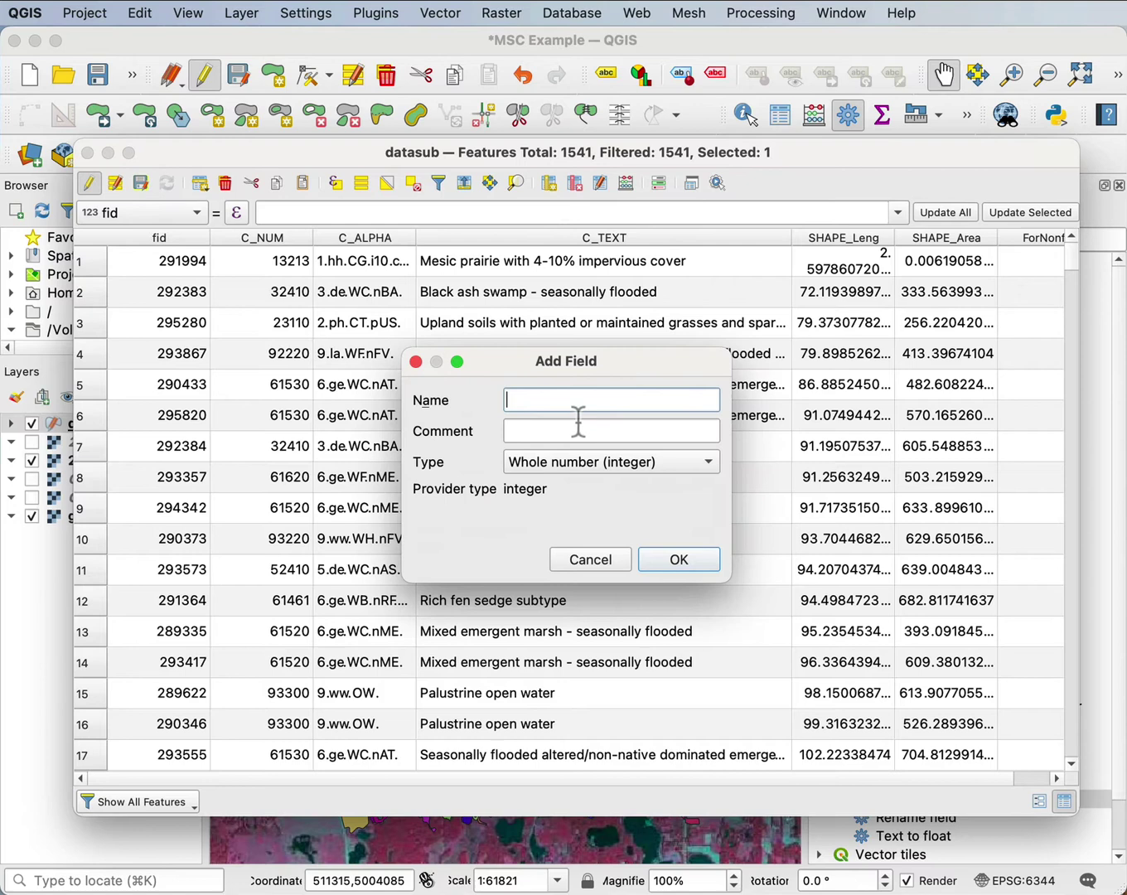
{"action": "left_click", "coordinate": [577, 407]}
{"action": "type", "text": "Mynecolumn"}
{"action": "left_click", "coordinate": [653, 461]}
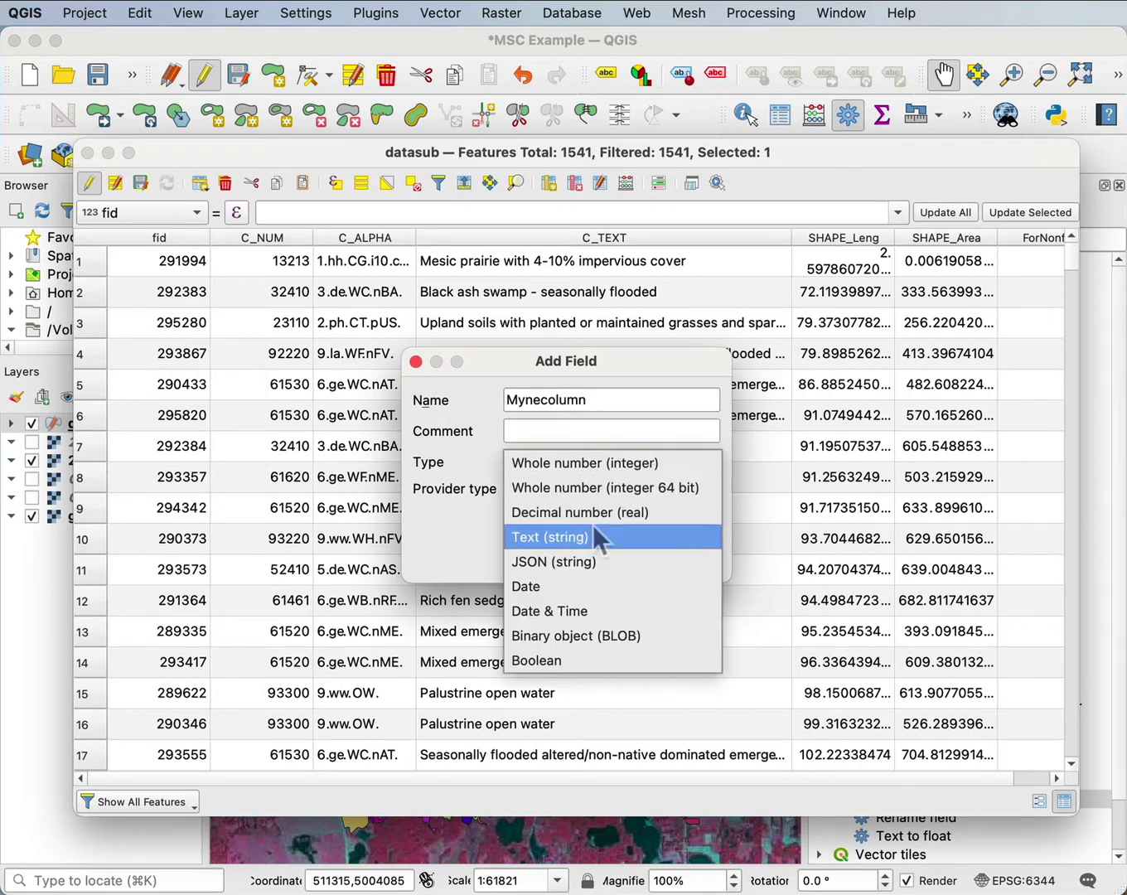
{"action": "left_click", "coordinate": [594, 530]}
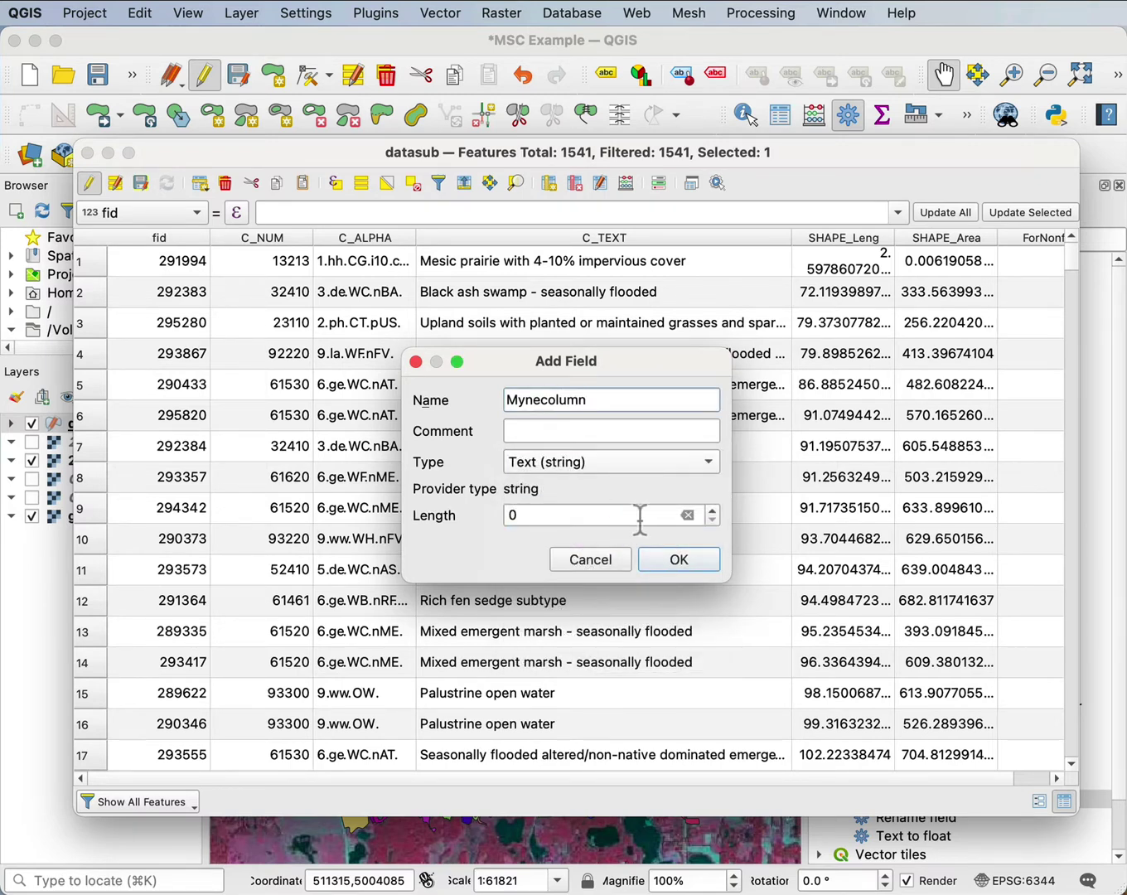
{"action": "left_click_drag", "start_coordinate": [641, 520], "coordinate": [489, 509]}
{"action": "type", "text": "20"}
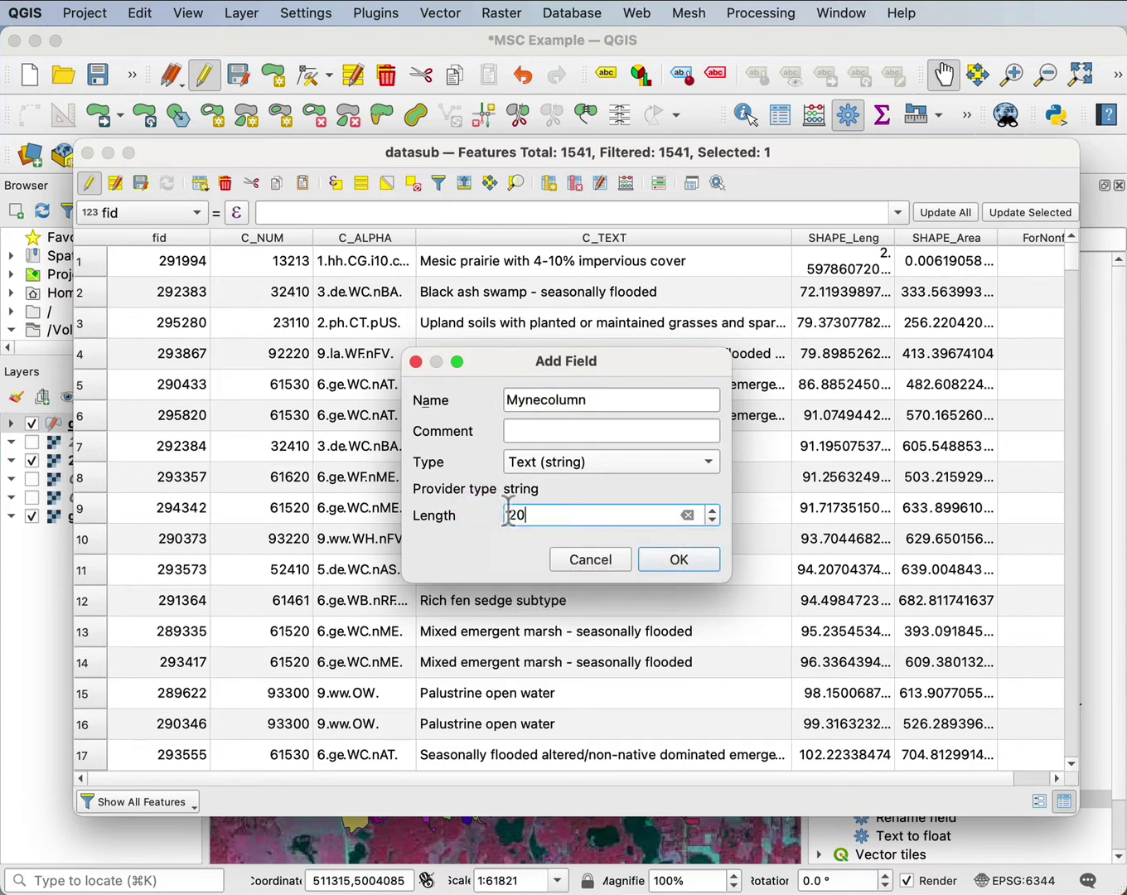
{"action": "left_click", "coordinate": [679, 559]}
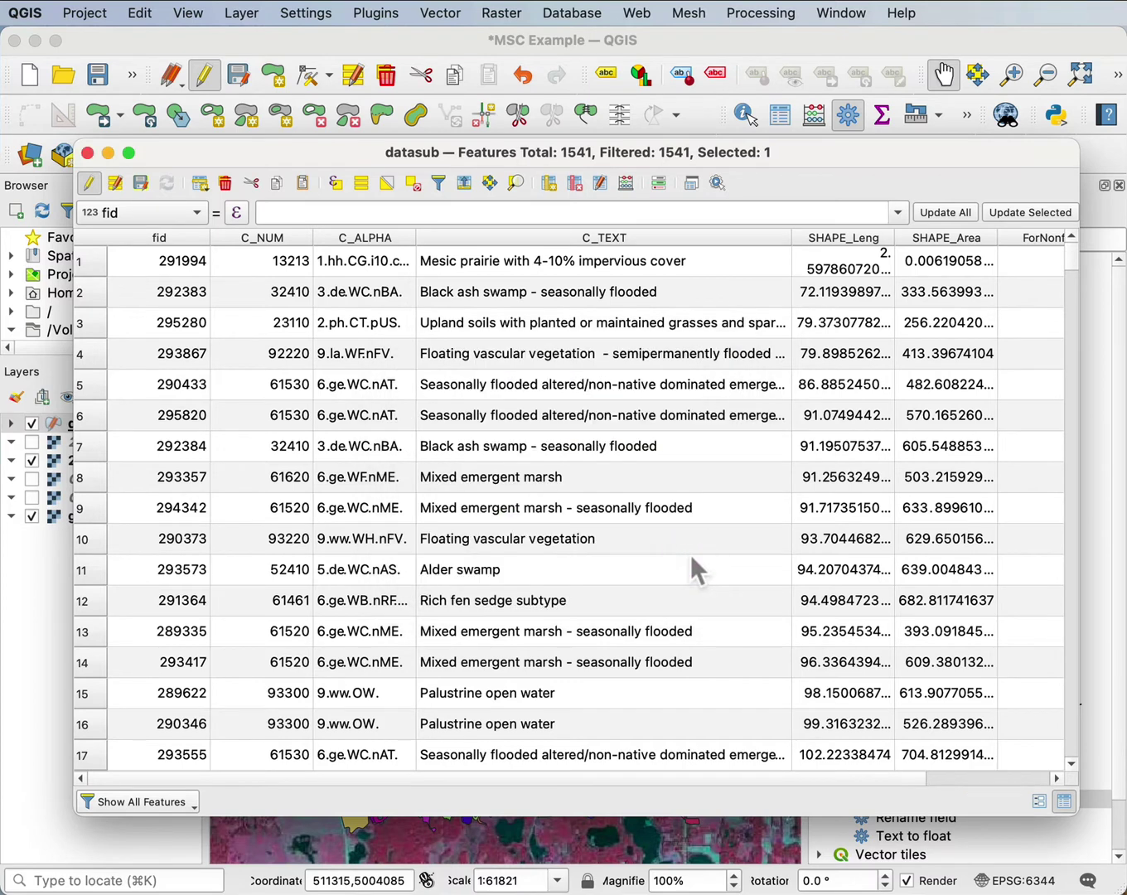
{"action": "left_click_drag", "start_coordinate": [427, 779], "coordinate": [578, 773]}
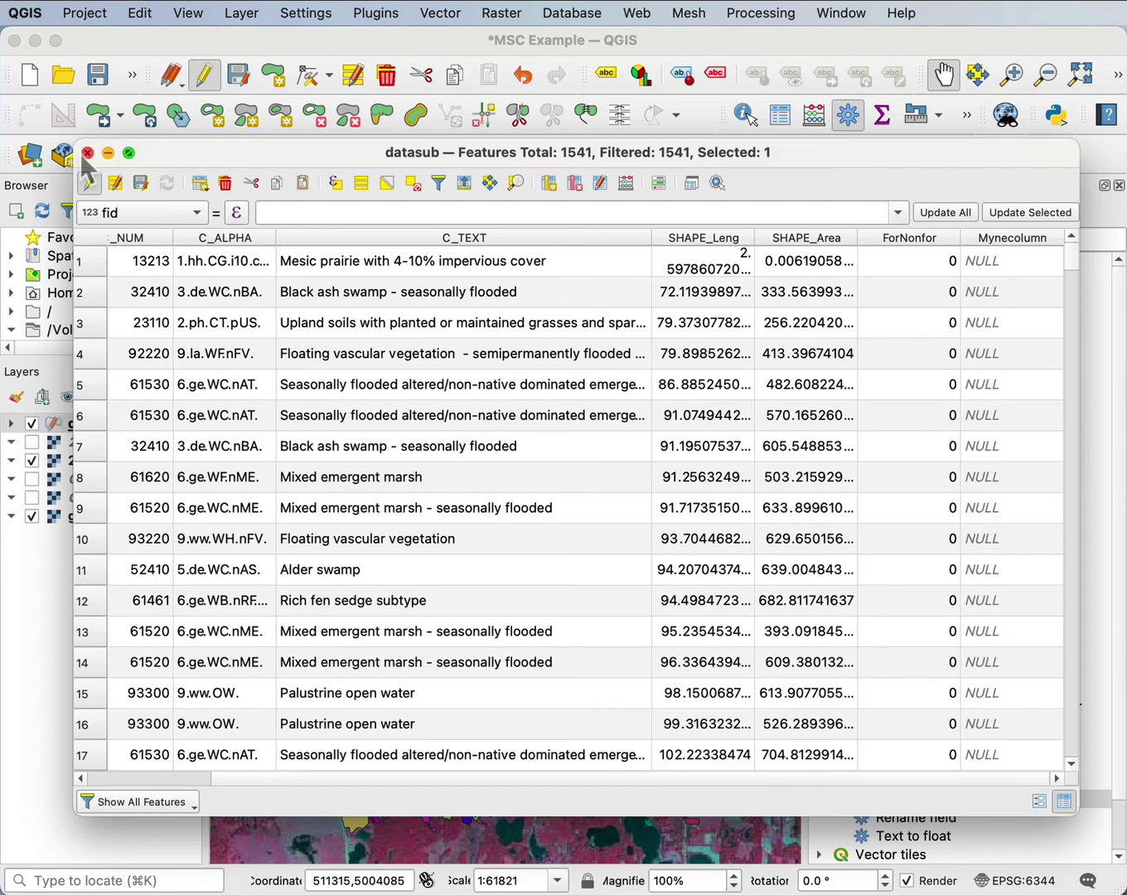
Step: Save the datasub edits, switch editing off, and close the attribute table
{"action": "left_click", "coordinate": [144, 185]}
{"action": "left_click", "coordinate": [88, 183]}
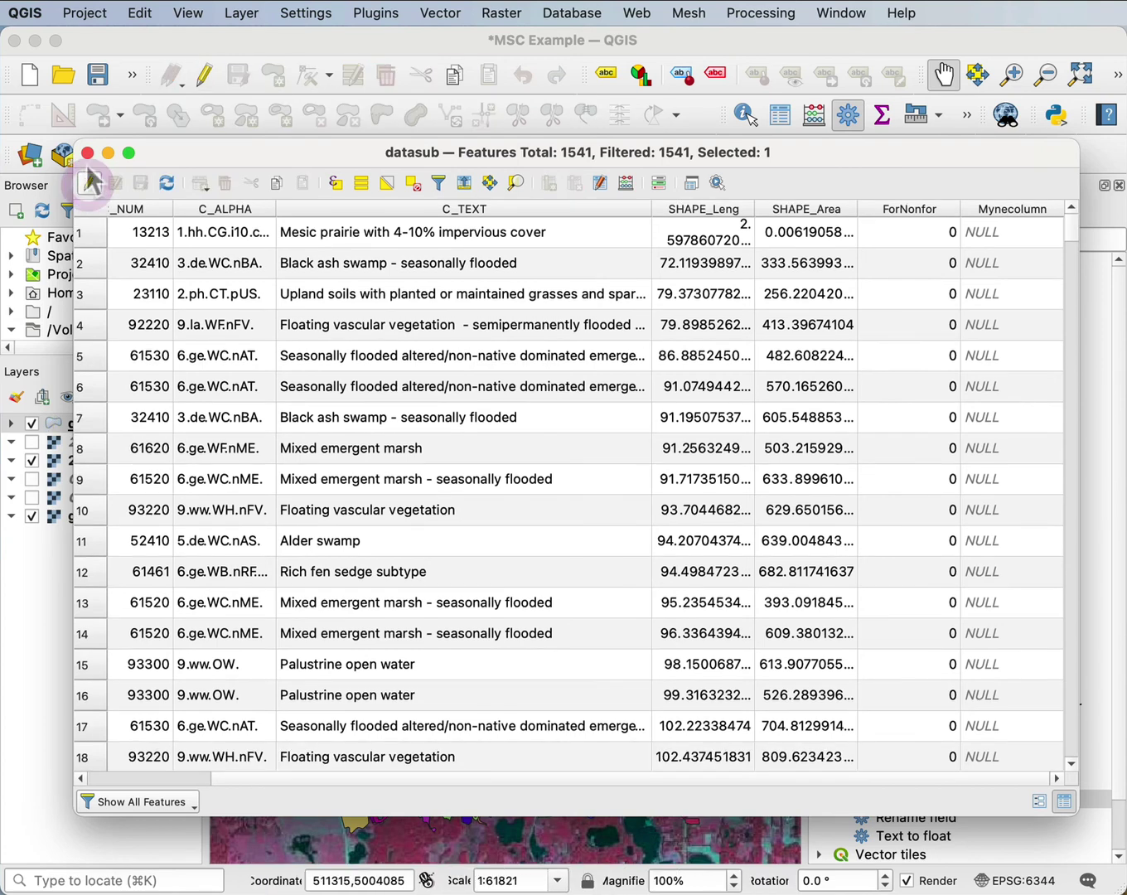
{"action": "left_click", "coordinate": [88, 154]}
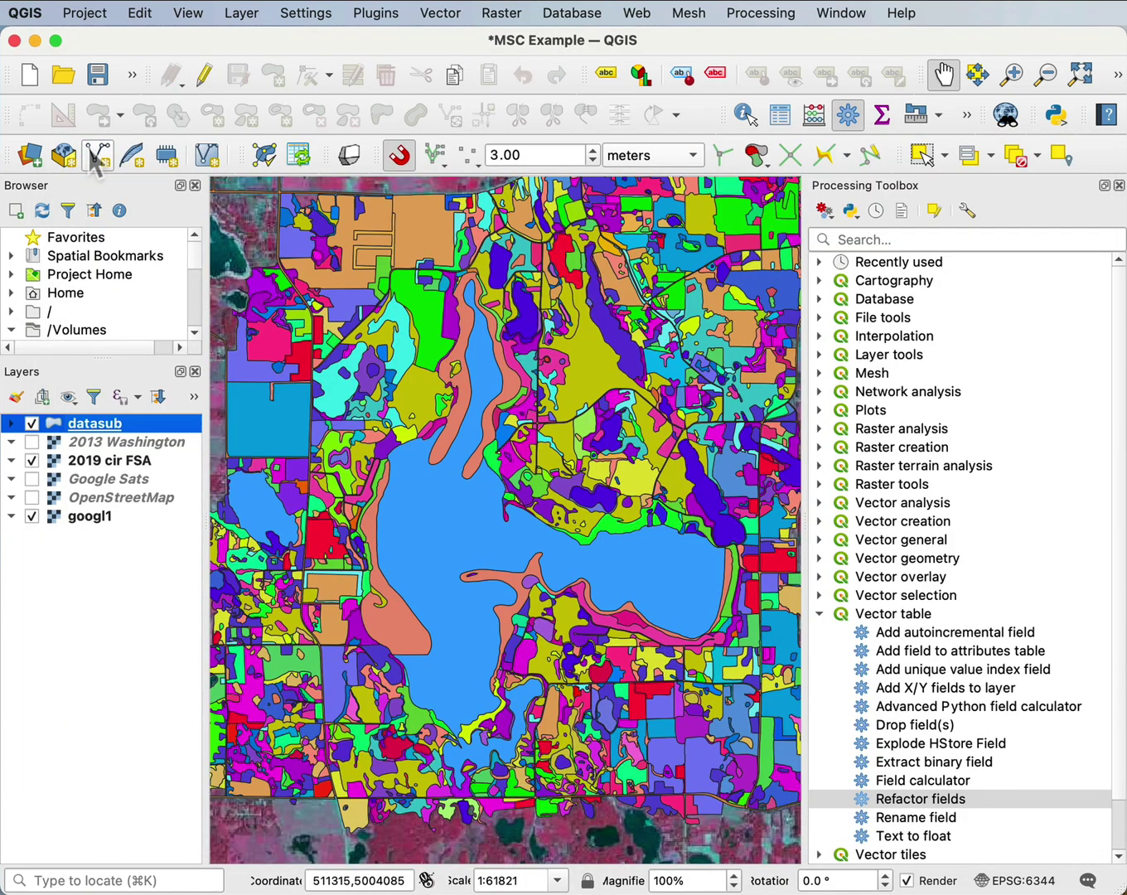